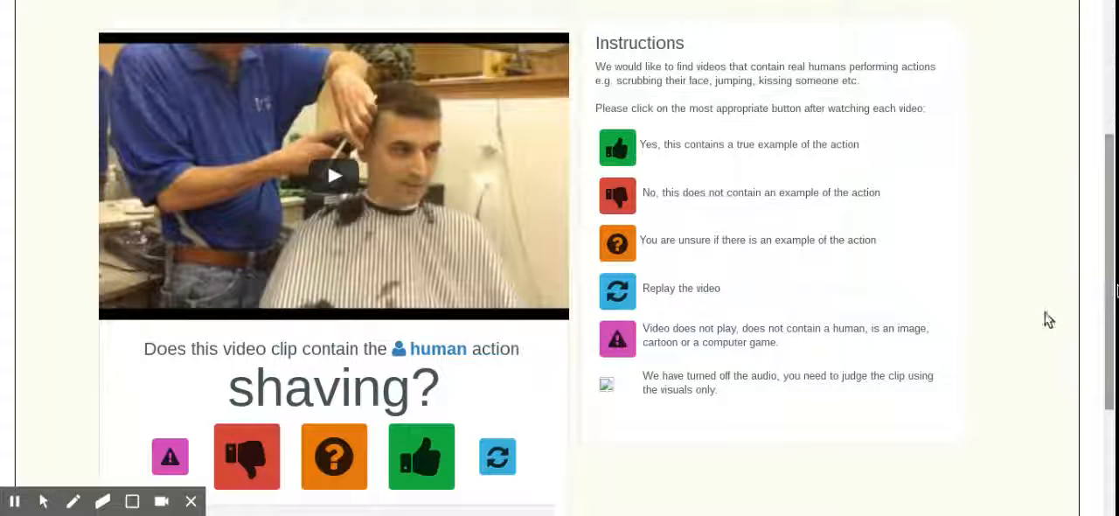
{"action": "left_click_drag", "start_coordinate": [1106, 306], "coordinate": [1107, 238]}
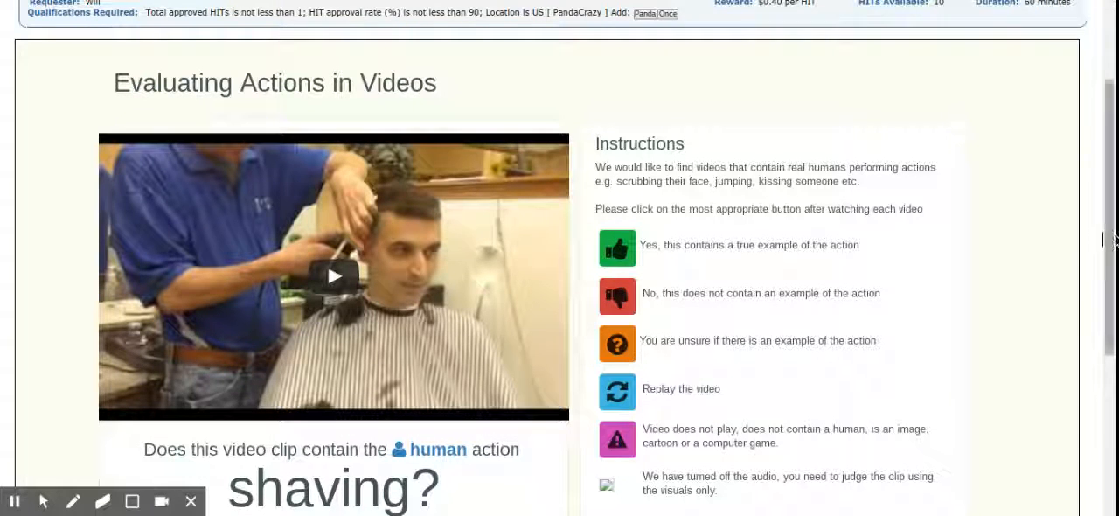
{"action": "left_click_drag", "start_coordinate": [1110, 236], "coordinate": [1111, 245]}
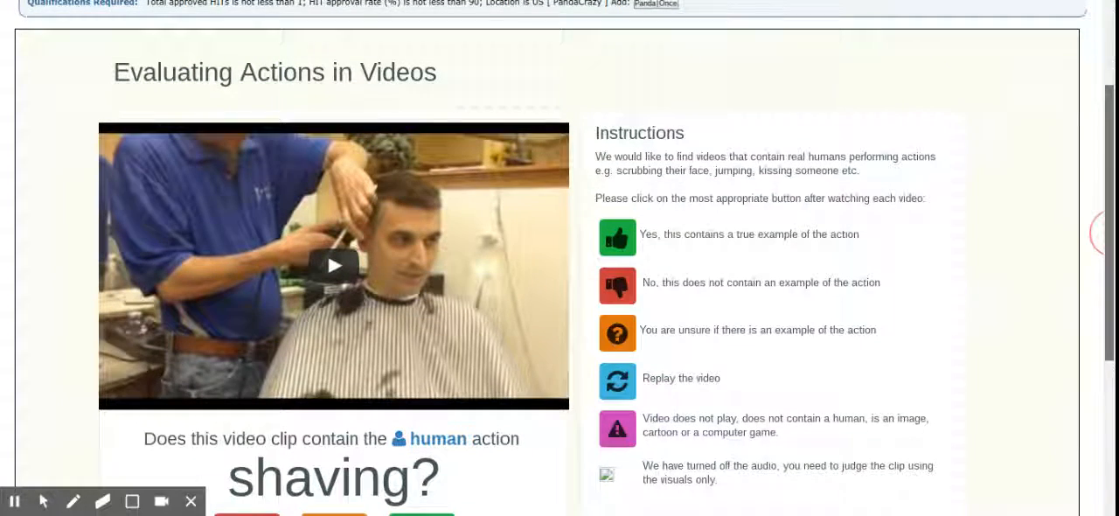
{"action": "scroll", "coordinate": [1099, 234], "scroll_direction": "down", "scroll_amount": 1}
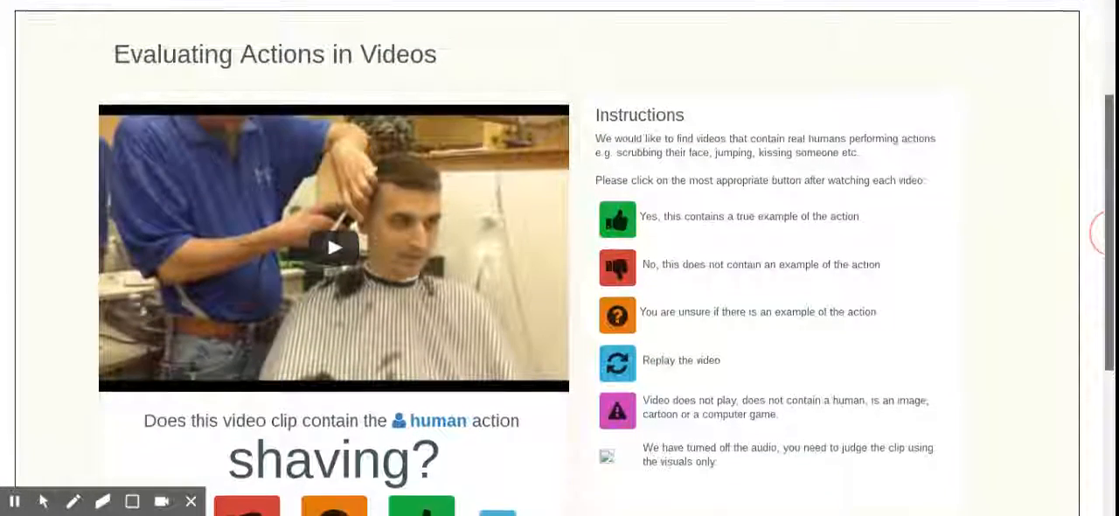
{"action": "left_click_drag", "start_coordinate": [1100, 234], "coordinate": [1111, 262]}
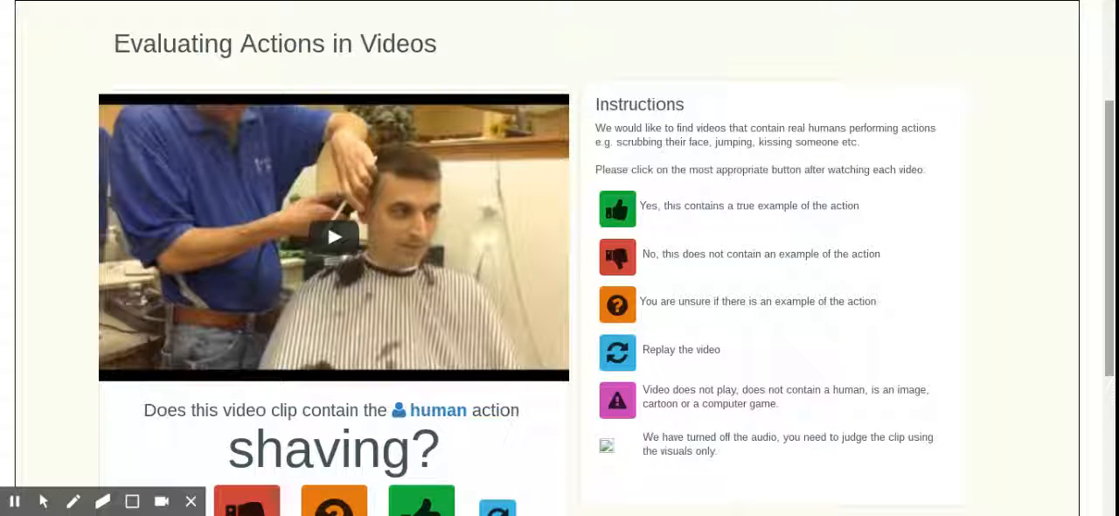
{"action": "left_click_drag", "start_coordinate": [1108, 271], "coordinate": [1106, 229]}
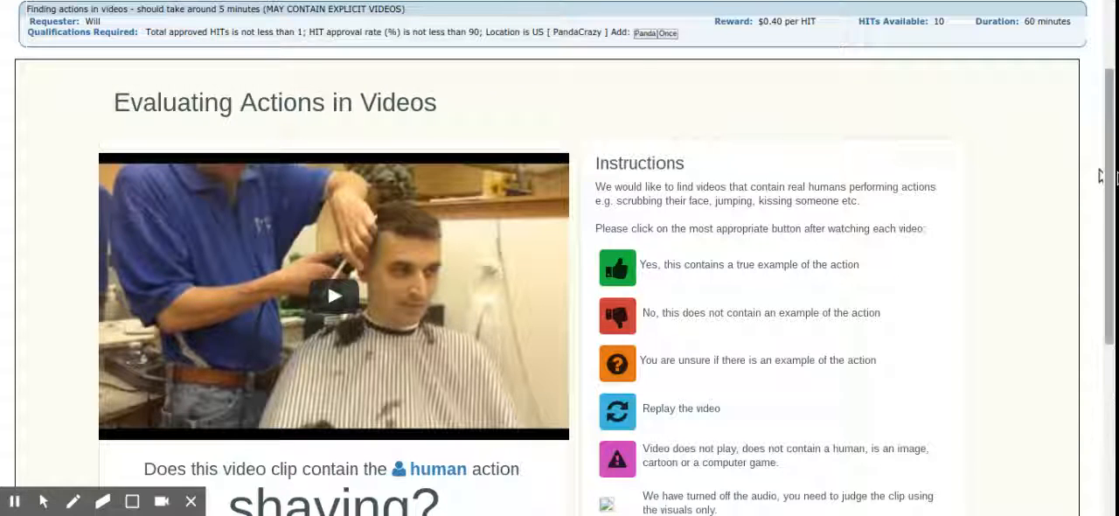
{"action": "left_click_drag", "start_coordinate": [1110, 170], "coordinate": [1108, 194]}
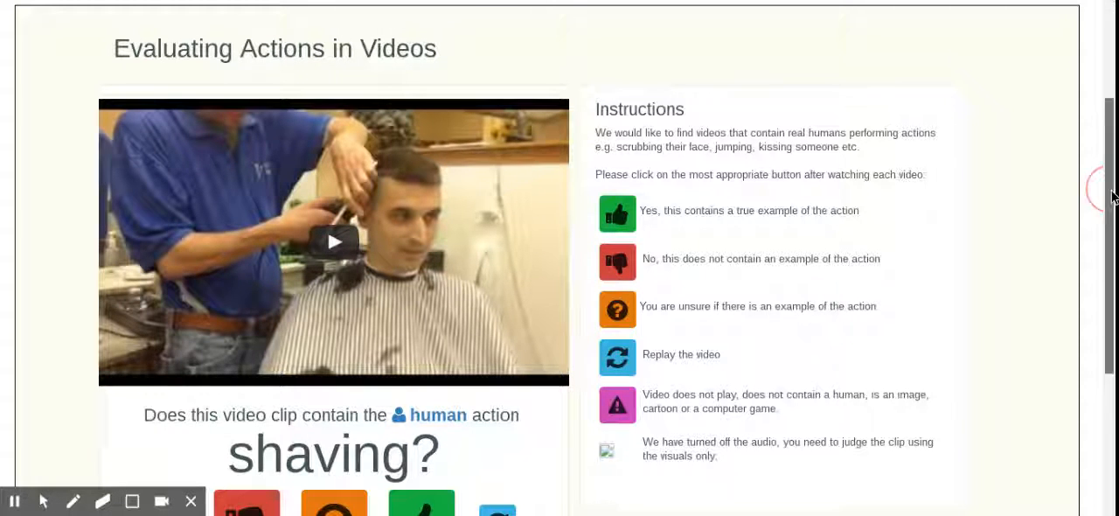
{"action": "left_click_drag", "start_coordinate": [1110, 197], "coordinate": [1109, 214]}
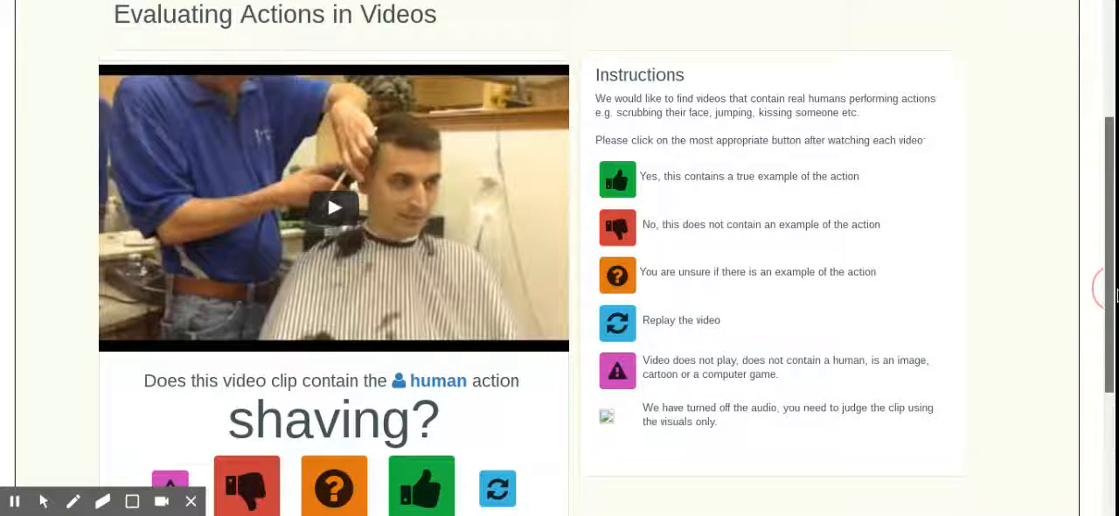
{"action": "mouse_move", "coordinate": [1110, 306]}
{"action": "left_mouse_down"}
{"action": "mouse_move", "coordinate": [1111, 262]}
{"action": "mouse_move", "coordinate": [1099, 286]}
{"action": "left_mouse_up"}
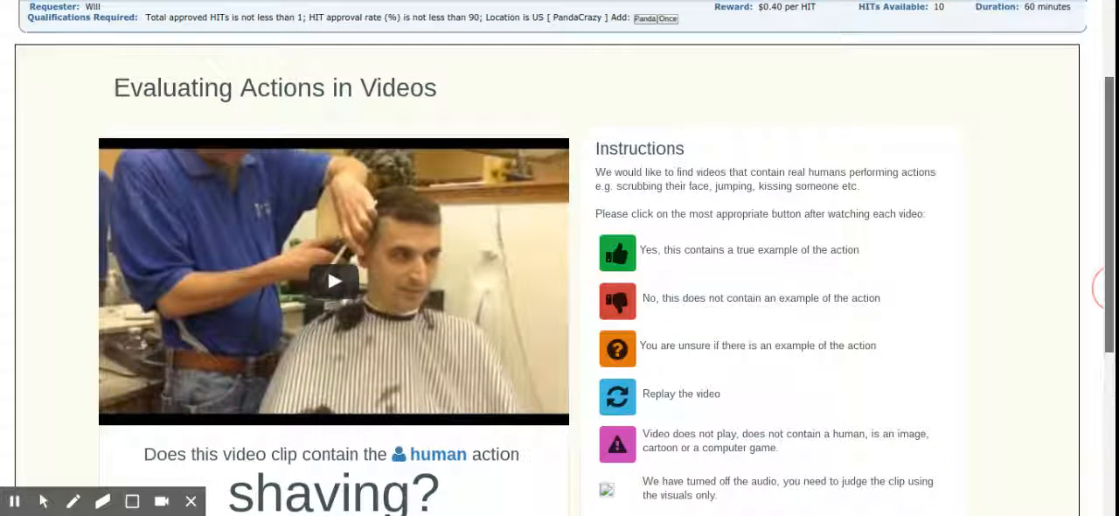
{"action": "mouse_move", "coordinate": [1109, 210]}
{"action": "left_mouse_down"}
{"action": "mouse_move", "coordinate": [1110, 288]}
{"action": "mouse_move", "coordinate": [1100, 287]}
{"action": "left_mouse_up"}
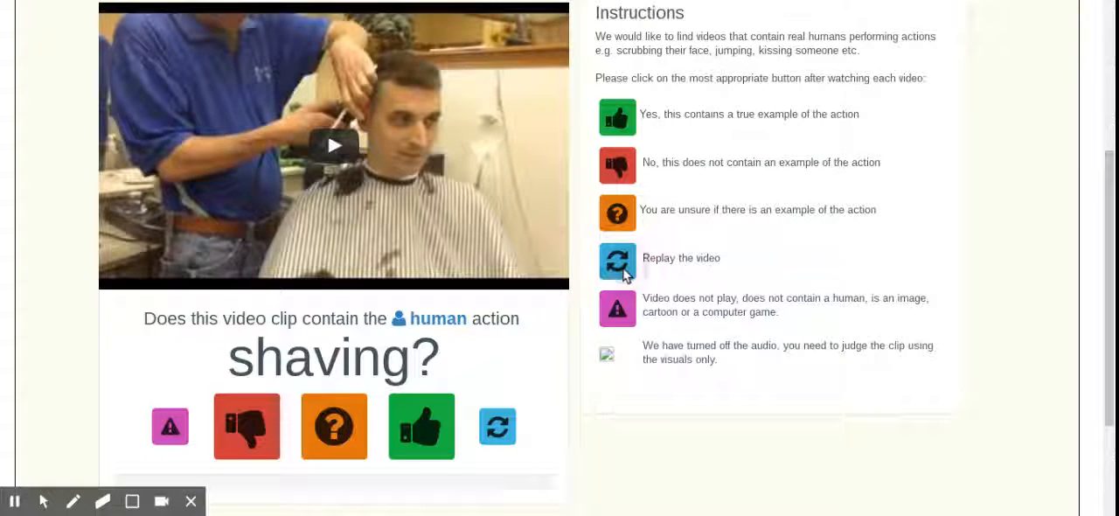
Replay the shaving clip and mark it thumbs-up as truly showing shaving
{"action": "left_click", "coordinate": [617, 261]}
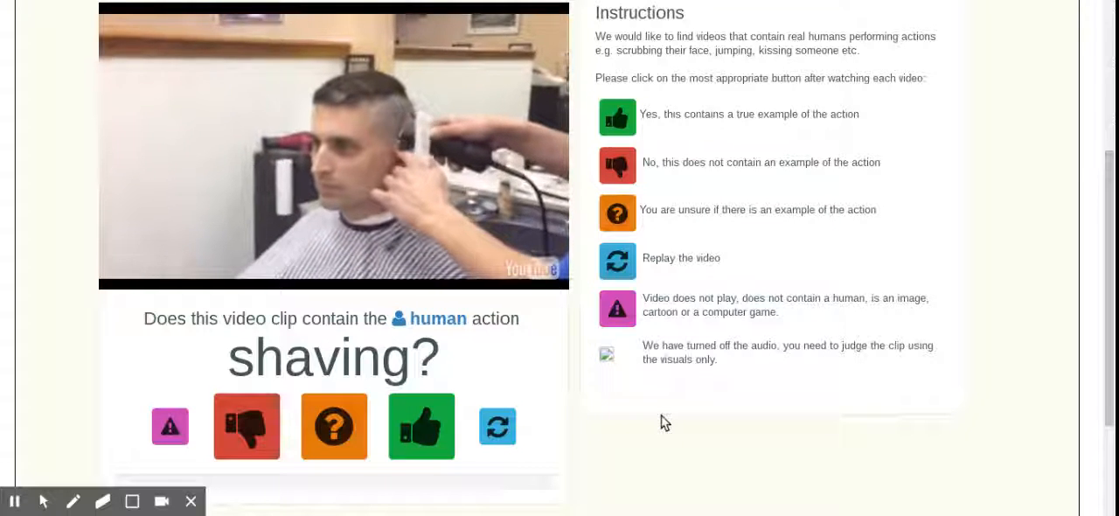
{"action": "left_click", "coordinate": [617, 117]}
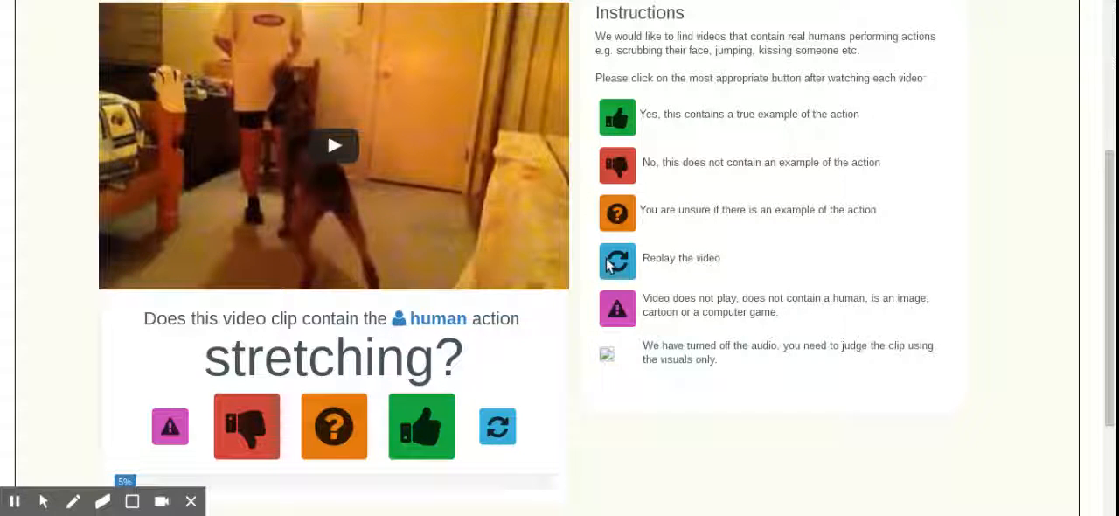
Replay the stretching clip and flag it with the warning icon as unusable
{"action": "left_click", "coordinate": [609, 262]}
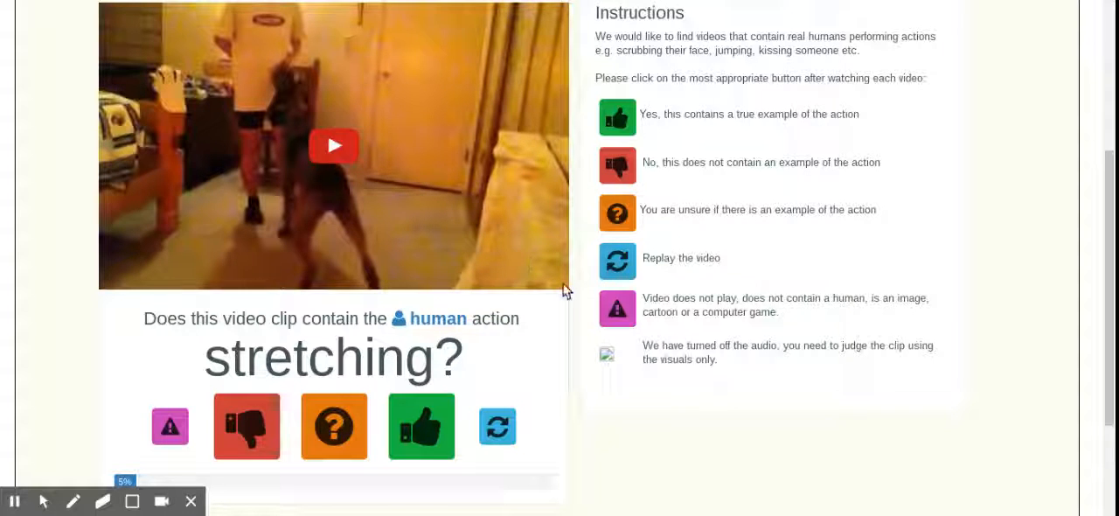
{"action": "left_click", "coordinate": [617, 309]}
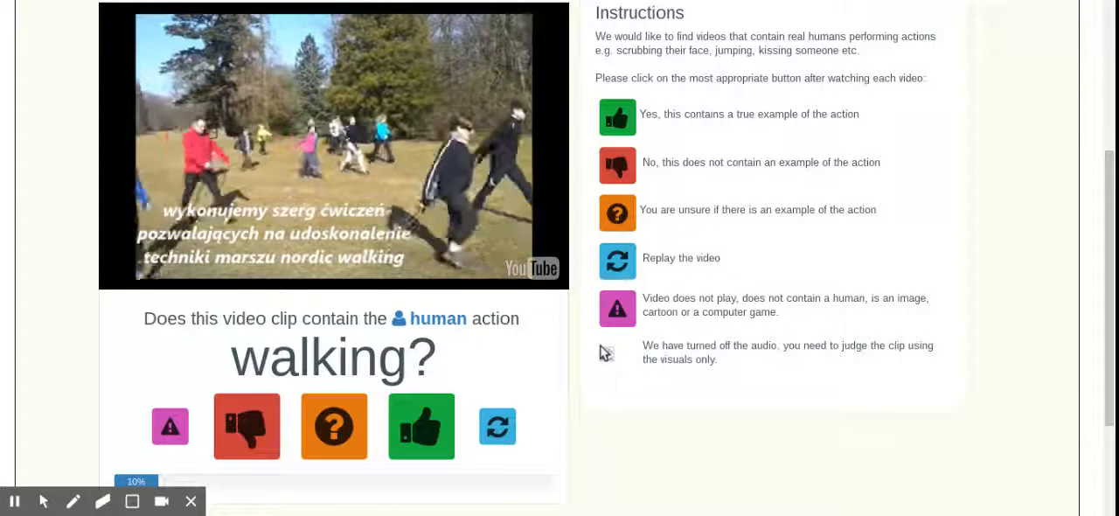
Mark the walking and headbutting clips thumbs-up, then replay the dark shaving clip
{"action": "left_click", "coordinate": [617, 118]}
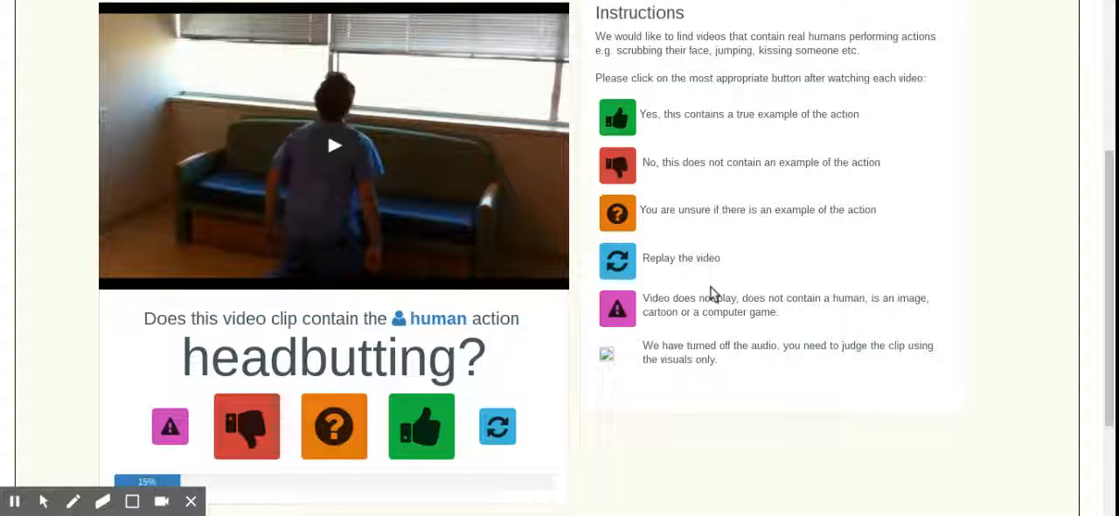
{"action": "left_click", "coordinate": [618, 119]}
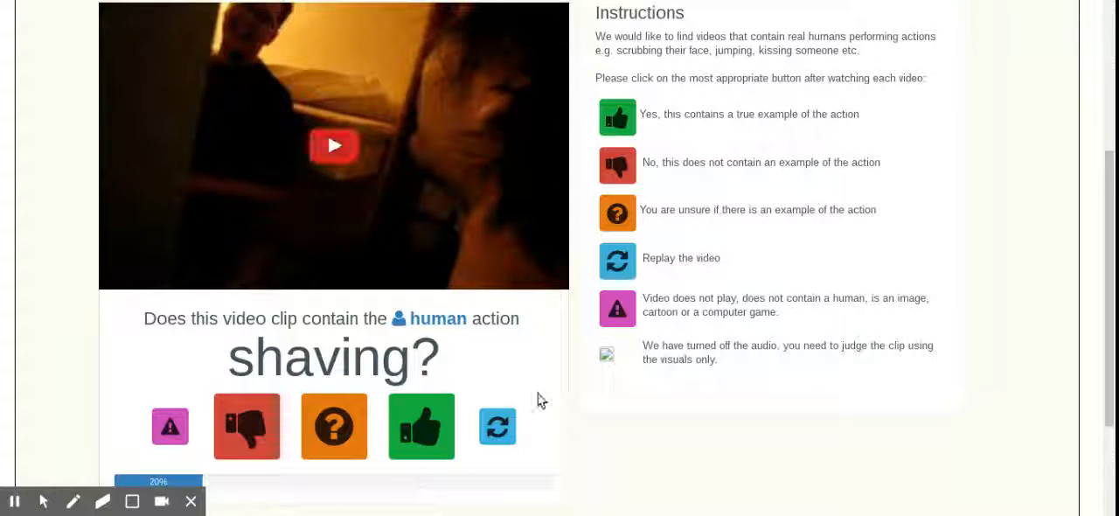
{"action": "left_click", "coordinate": [617, 261]}
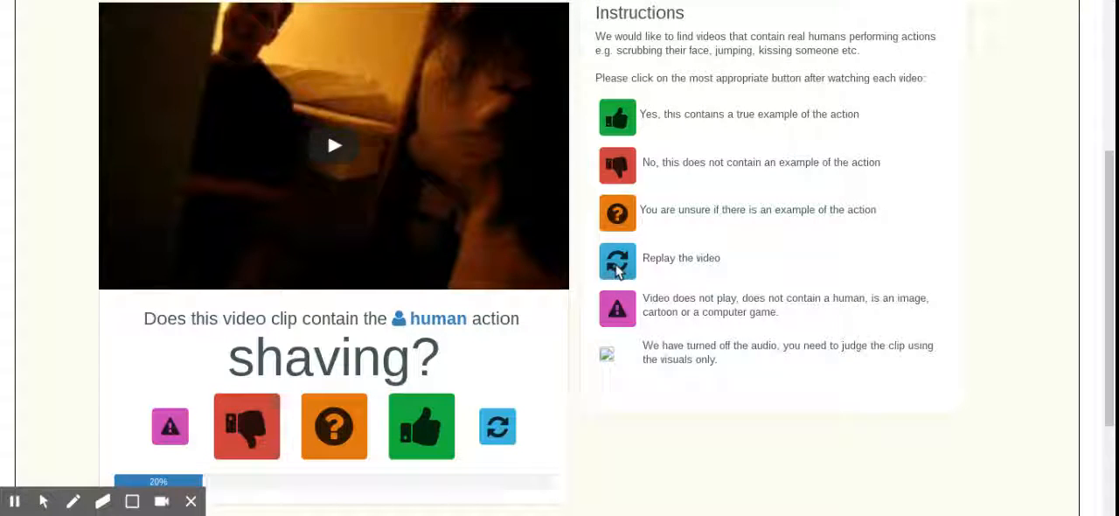
Mark shaving and crying clips thumbs-down and the tossing coin clip thumbs-up
{"action": "left_click", "coordinate": [621, 171]}
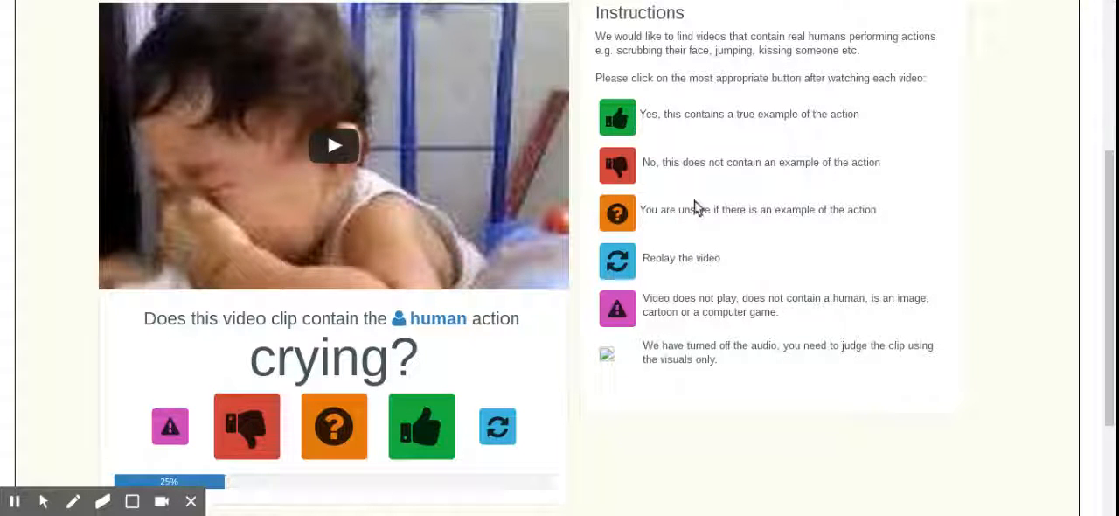
{"action": "left_click", "coordinate": [617, 168]}
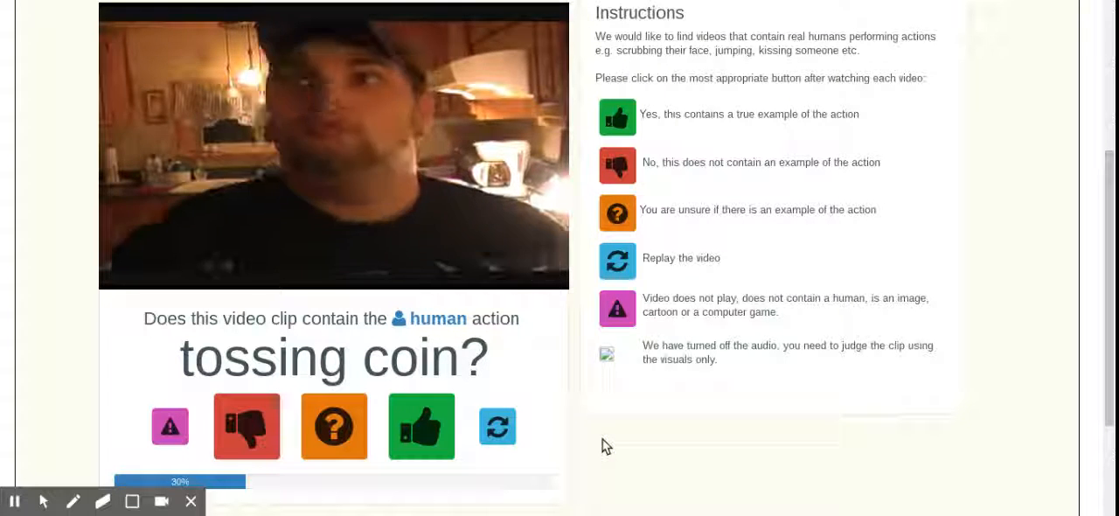
{"action": "left_click", "coordinate": [617, 116]}
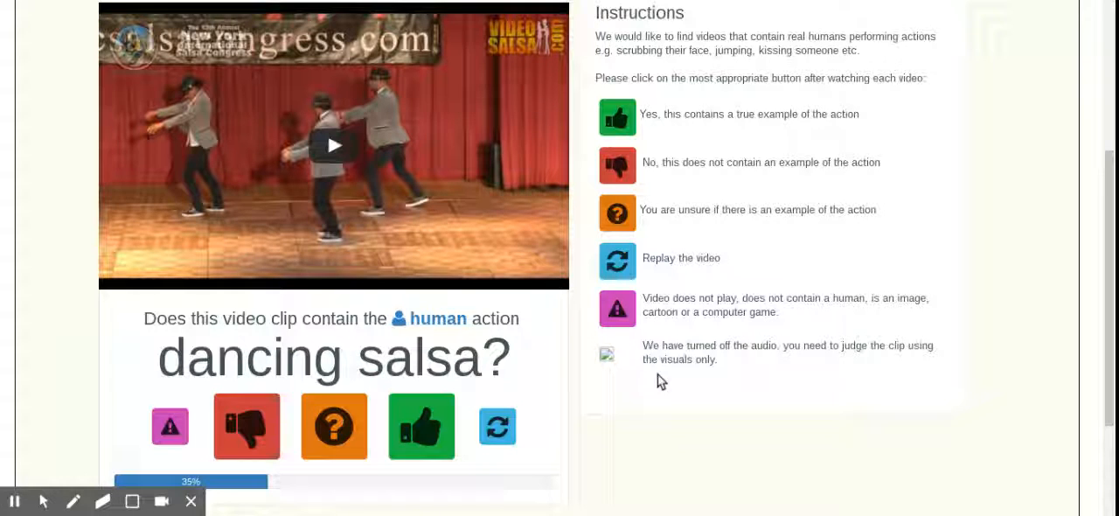
Accept the salsa clip as lasting the whole clip and flag the missing stretching video as unplayable
{"action": "left_click", "coordinate": [422, 433]}
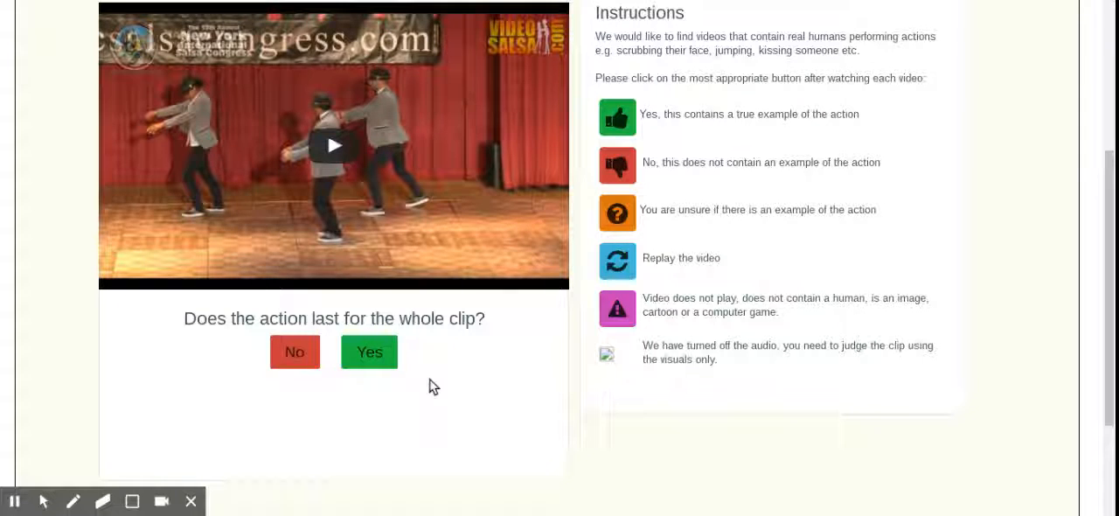
{"action": "left_click", "coordinate": [365, 354]}
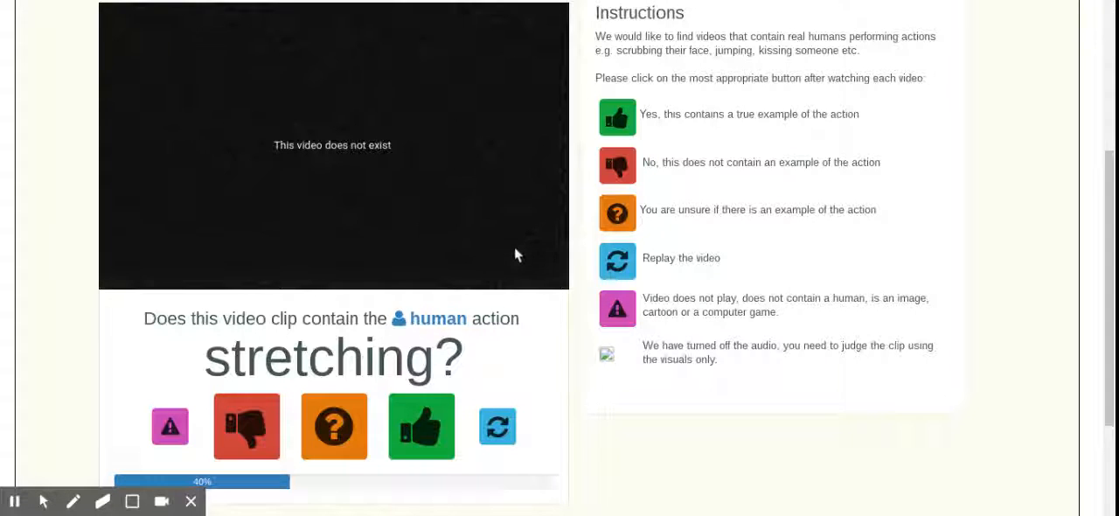
{"action": "left_click", "coordinate": [617, 311]}
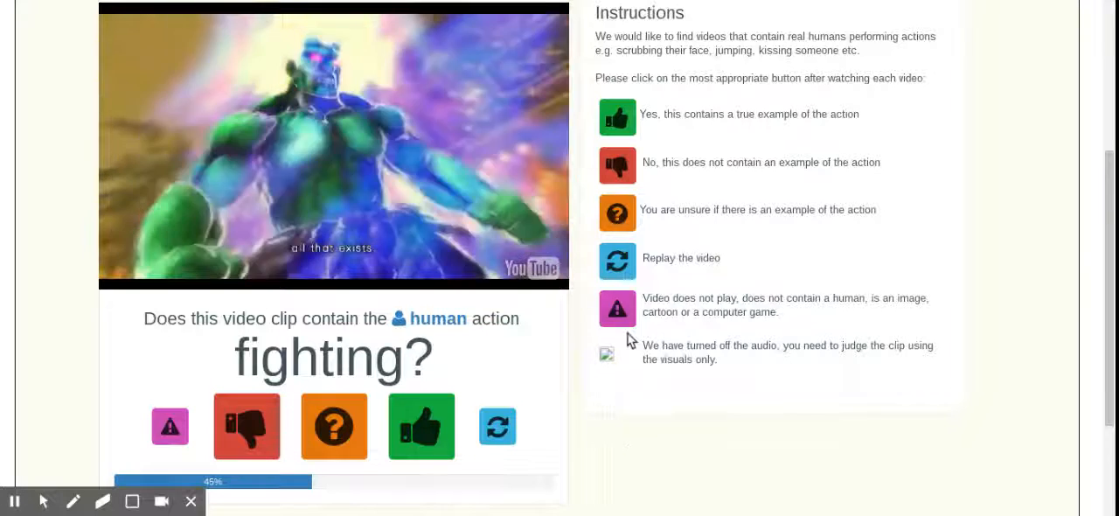
Flag the cartoon fighting clip as not human and mark the dark clip as not showing fighting
{"action": "left_click", "coordinate": [617, 307]}
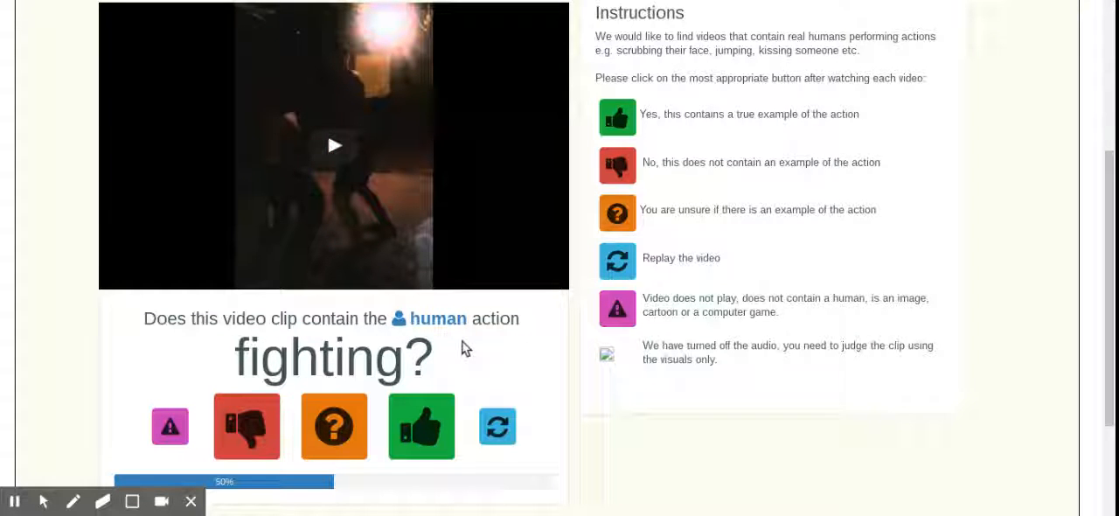
{"action": "left_click", "coordinate": [620, 161]}
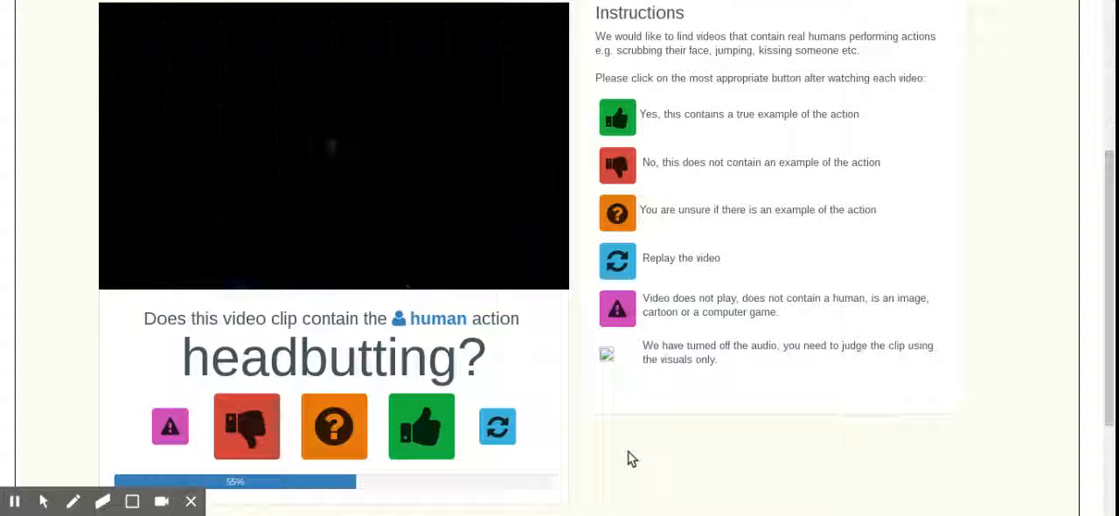
Replay the headbutting clip and mark it thumbs-down as not showing headbutting
{"action": "left_click", "coordinate": [617, 260]}
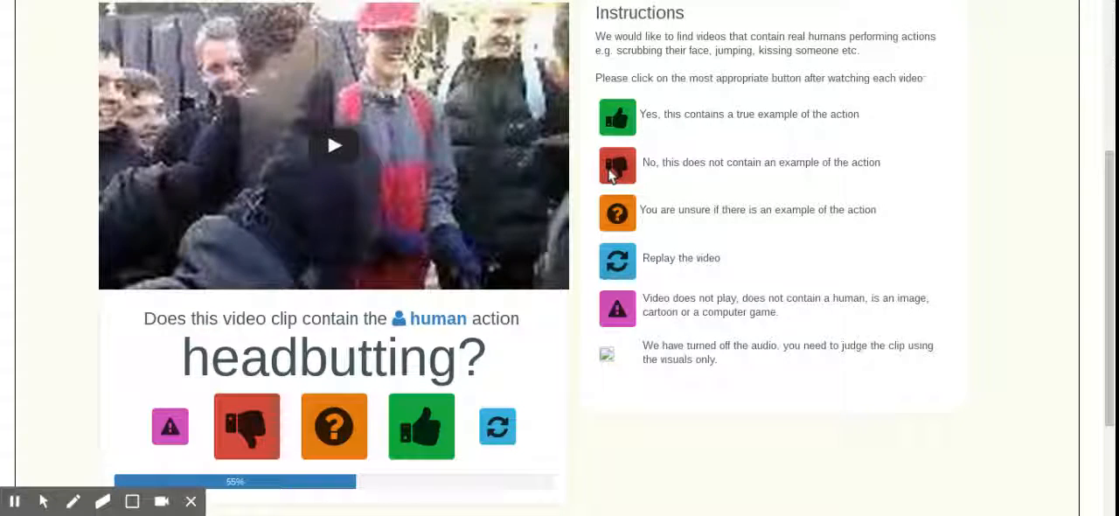
{"action": "left_click", "coordinate": [613, 172]}
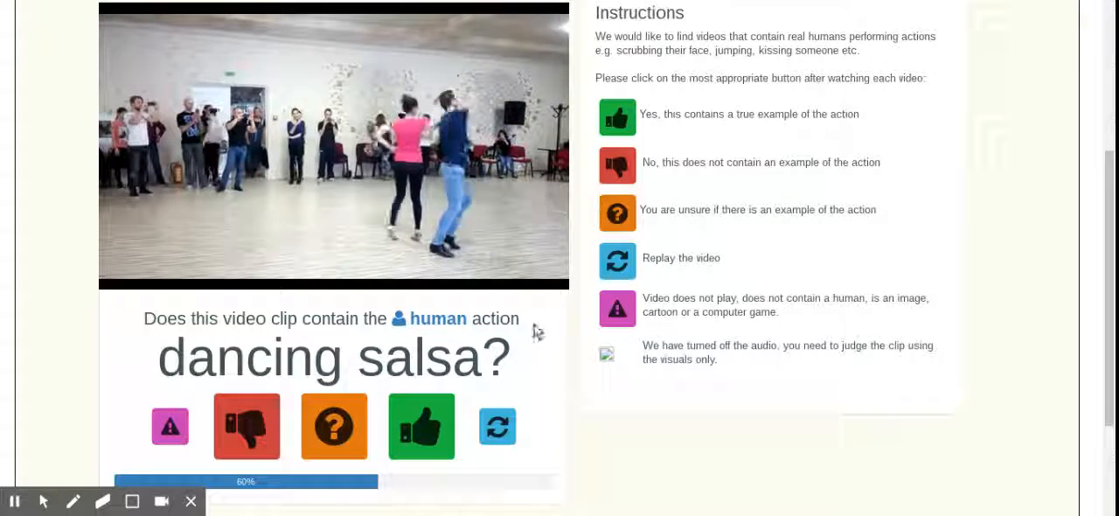
Accept the salsa clip with its whole-clip answer and flag the blocked backstroke video as unplayable
{"action": "left_click", "coordinate": [422, 428]}
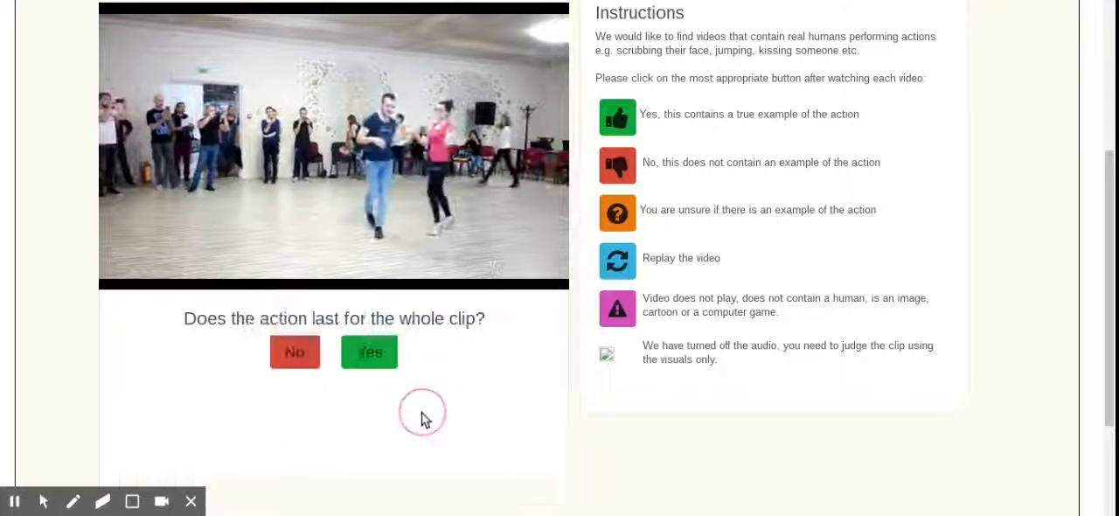
{"action": "left_click", "coordinate": [369, 351]}
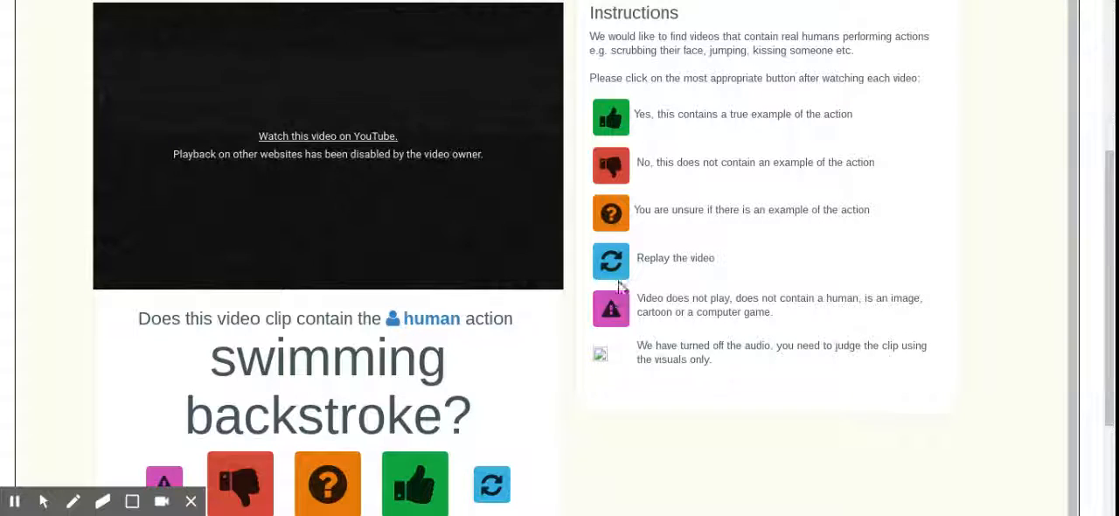
{"action": "left_click", "coordinate": [613, 305]}
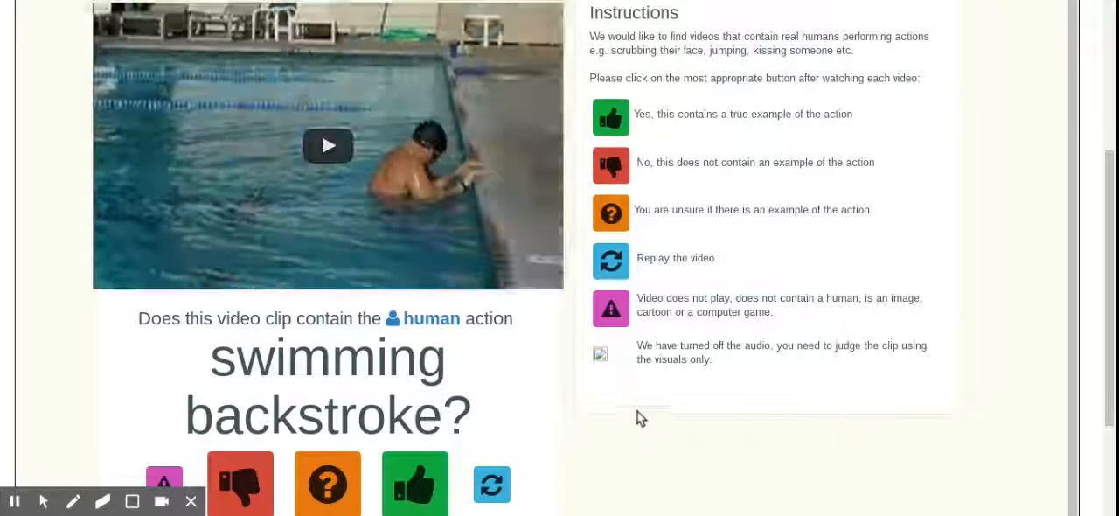
Confirm the pool clip shows backstroke and answer No to it lasting the whole clip
{"action": "left_click", "coordinate": [413, 483]}
{"action": "left_click", "coordinate": [288, 356]}
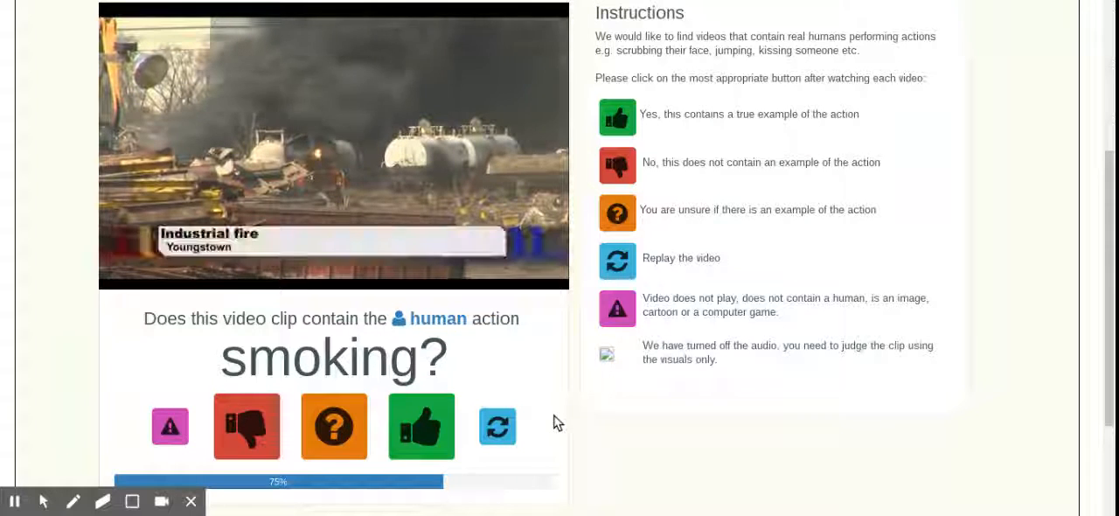
Mark the fire clip as not smoking and the cat clip as not brushing hair
{"action": "left_click", "coordinate": [623, 167]}
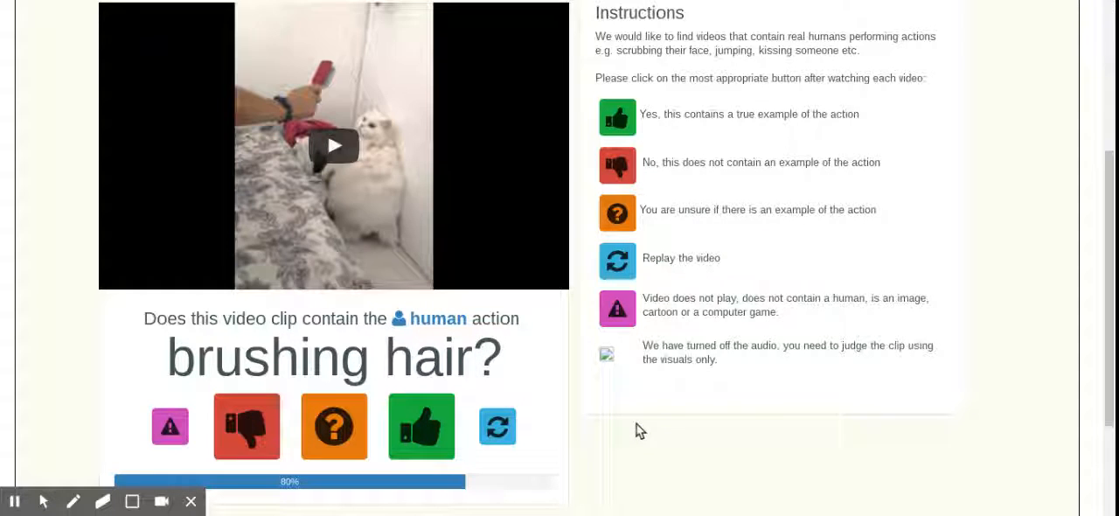
{"action": "left_click", "coordinate": [618, 171]}
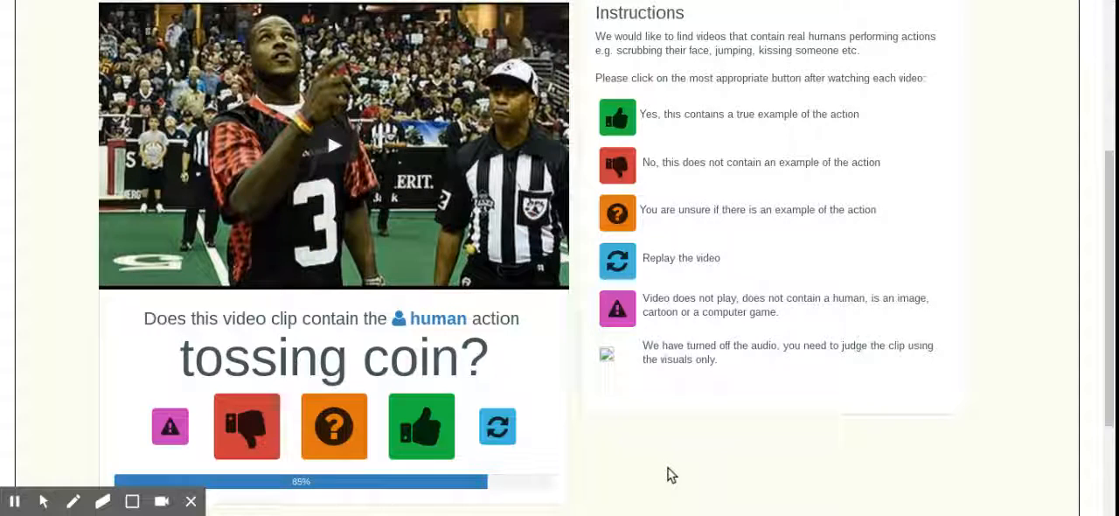
Answer the tossing coin clip, accept the backflip with No for whole-clip, and answer the final sanding floor clip
{"action": "left_click", "coordinate": [617, 166]}
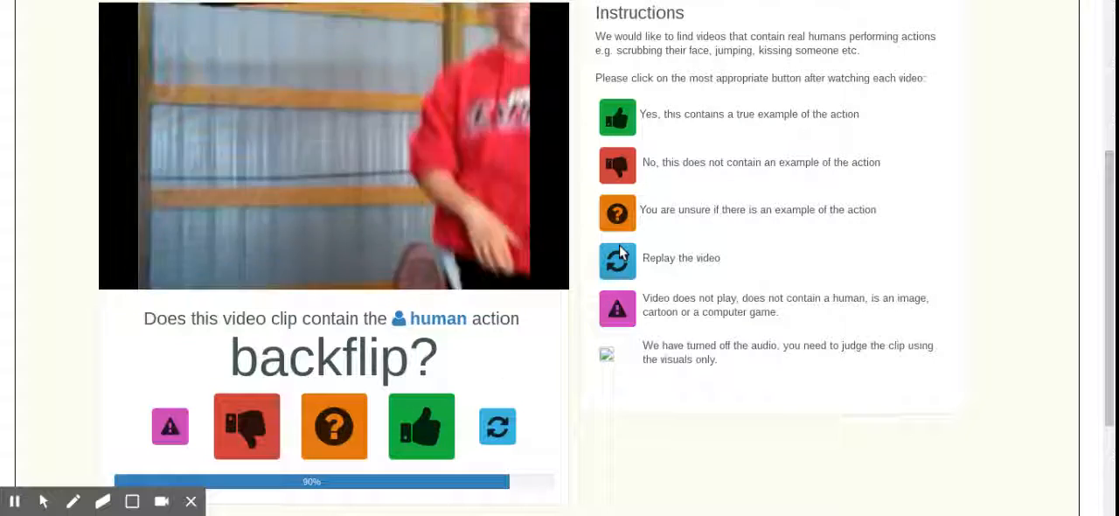
{"action": "left_click", "coordinate": [421, 425]}
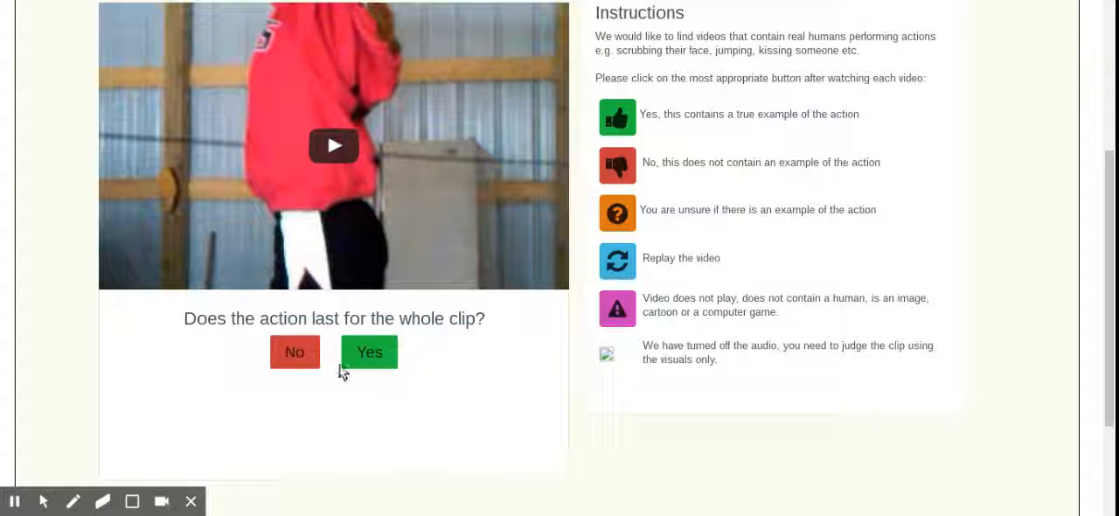
{"action": "left_click", "coordinate": [301, 356]}
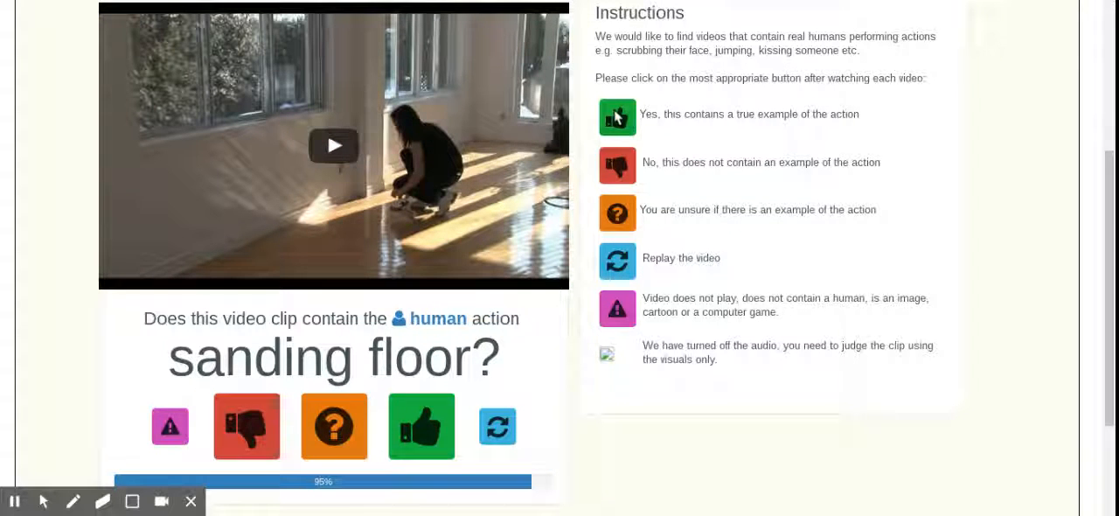
{"action": "left_click", "coordinate": [615, 164]}
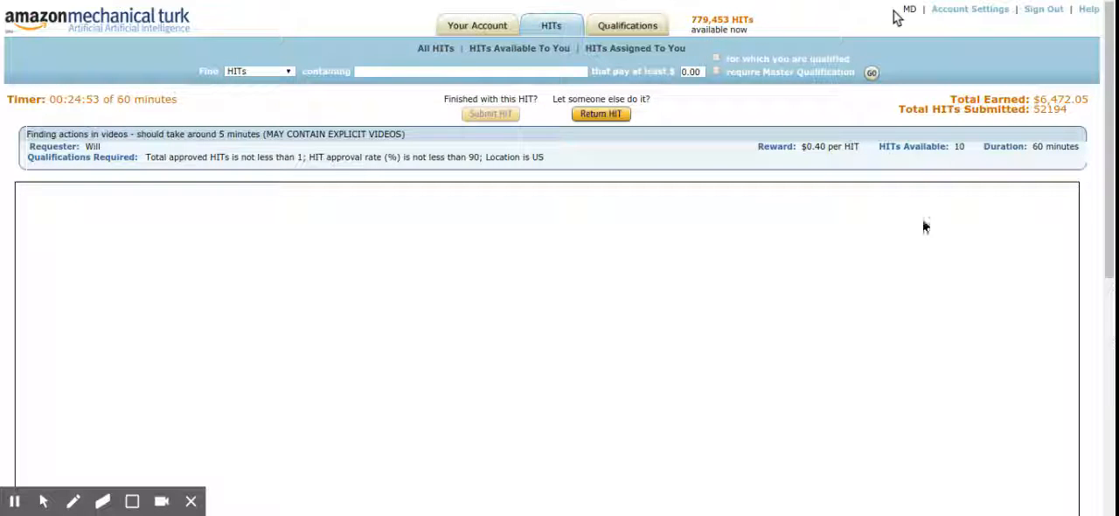
{"action": "left_click_drag", "start_coordinate": [1106, 131], "coordinate": [1110, 201]}
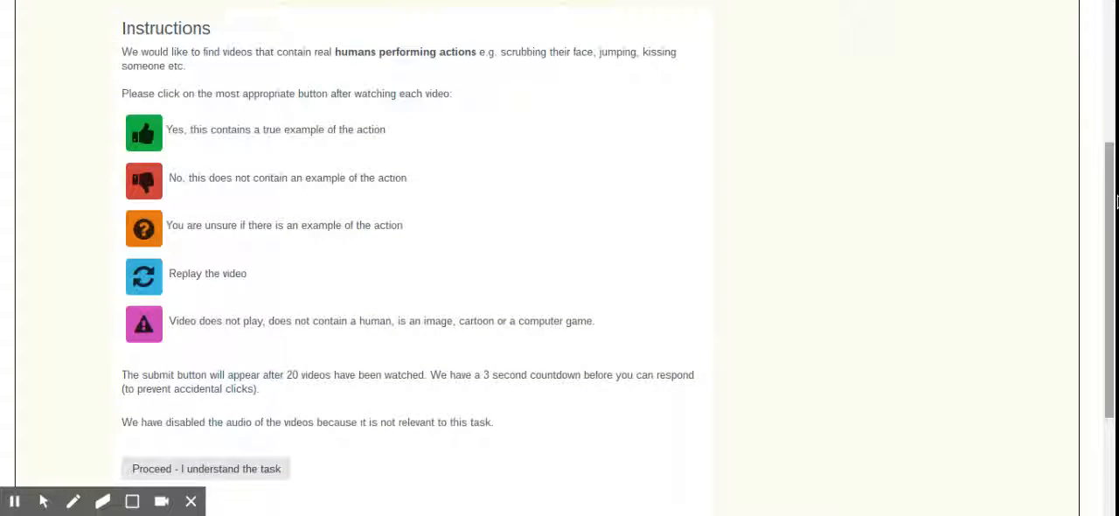
{"action": "left_click_drag", "start_coordinate": [1113, 201], "coordinate": [1110, 96]}
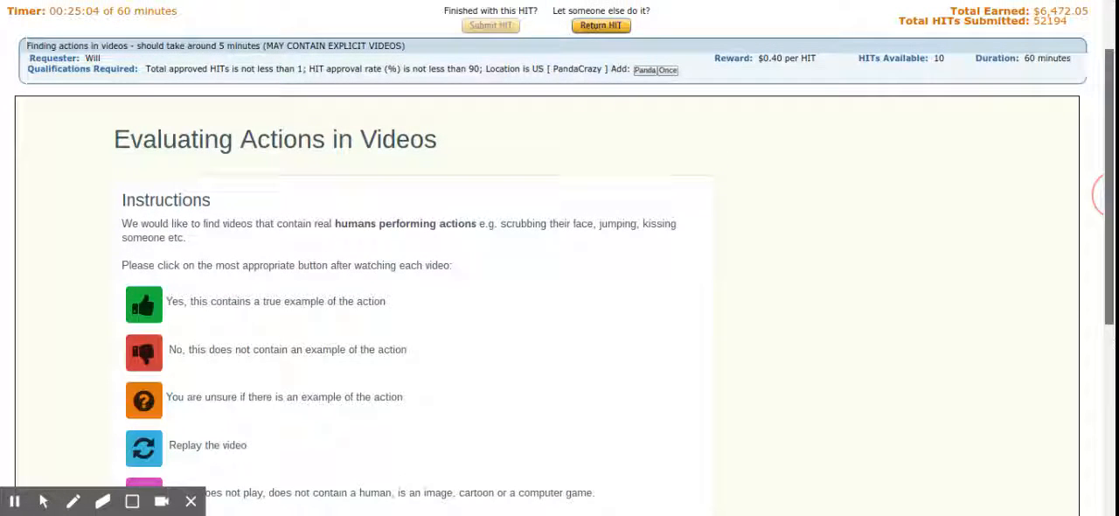
{"action": "left_click_drag", "start_coordinate": [1110, 96], "coordinate": [1110, 214]}
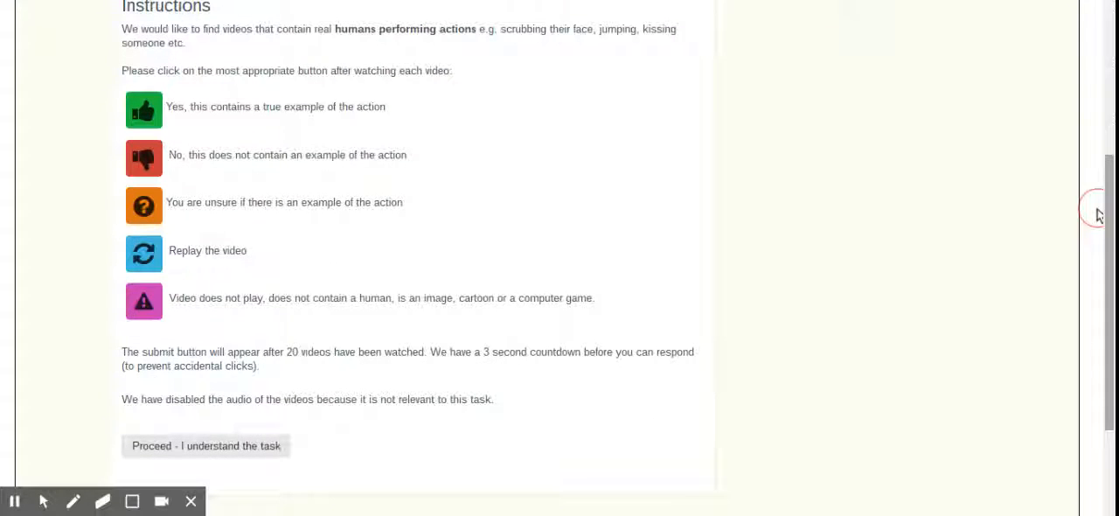